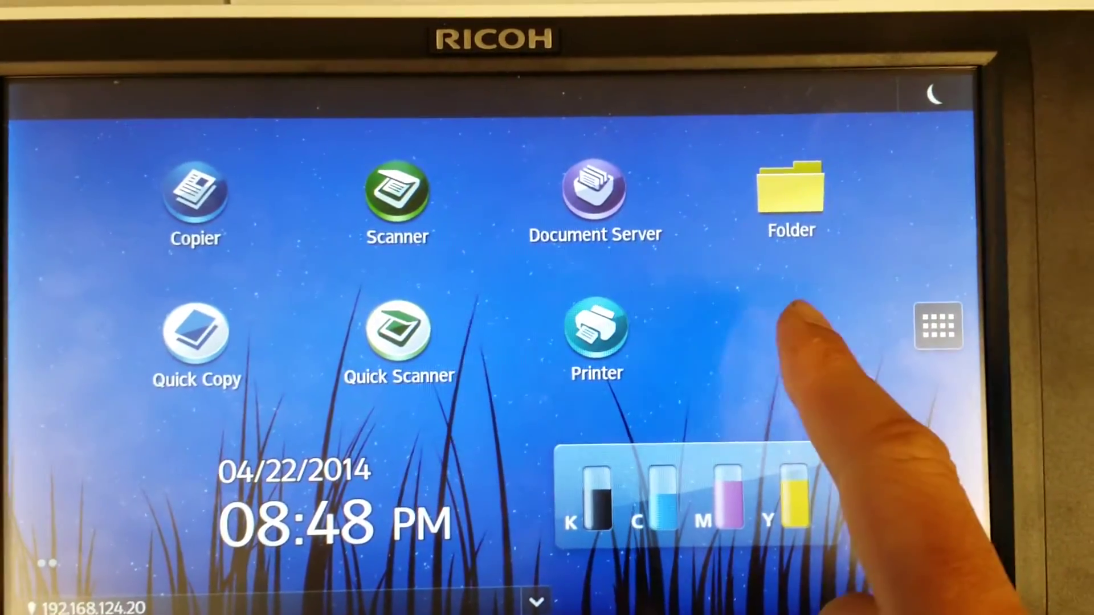
- Swipe the home screen to the second app page with User Guide and User Tools
drag(855, 342, 721, 355)
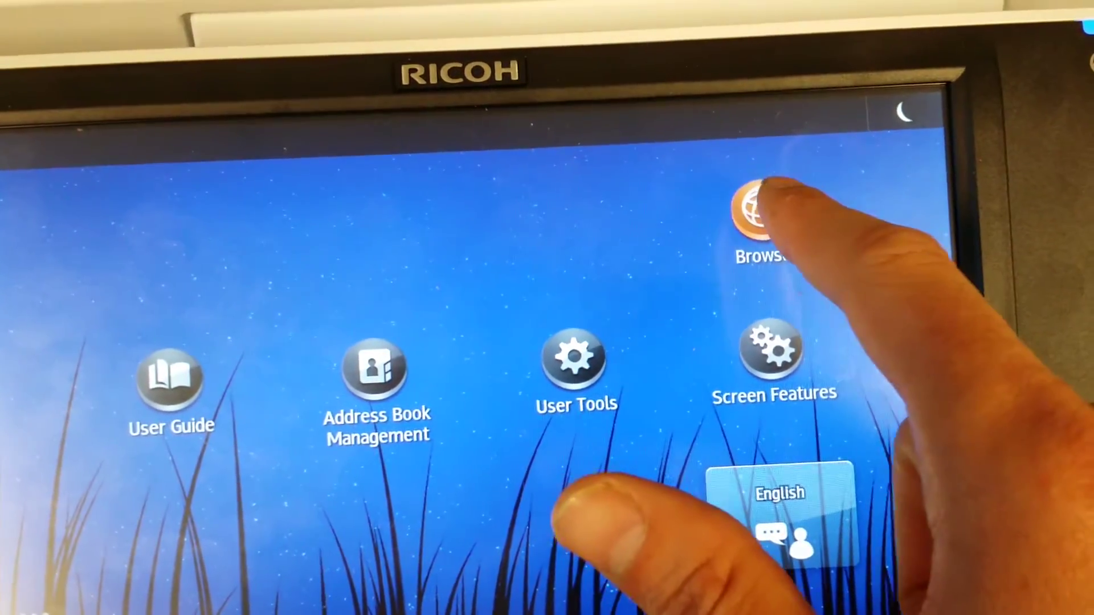
- Launch Browser, accept the security warning, and start Integrated Cloud Environment
click(758, 206)
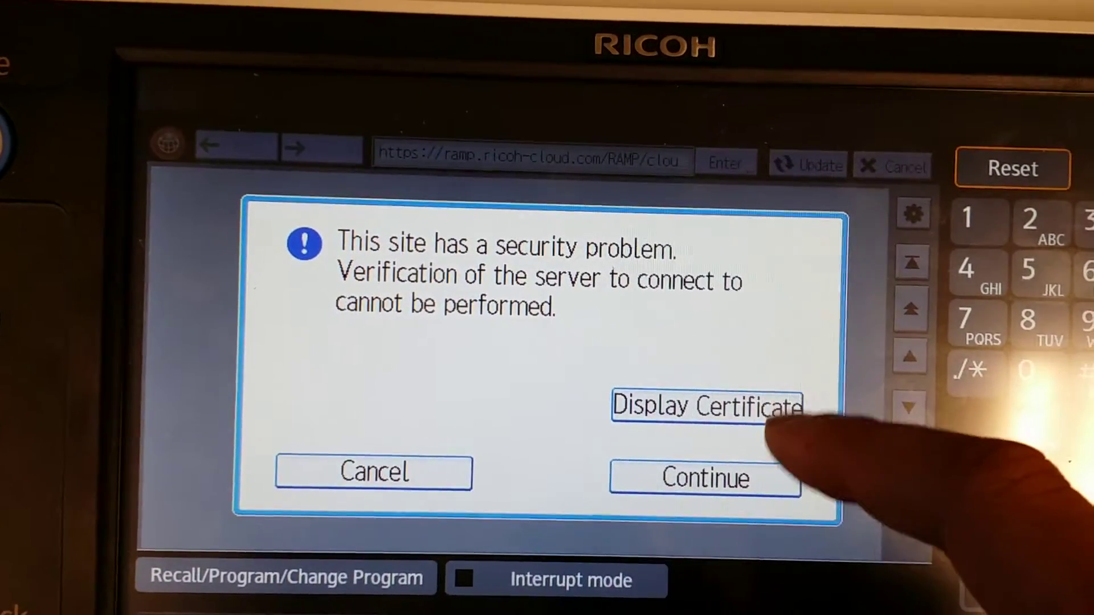
click(726, 482)
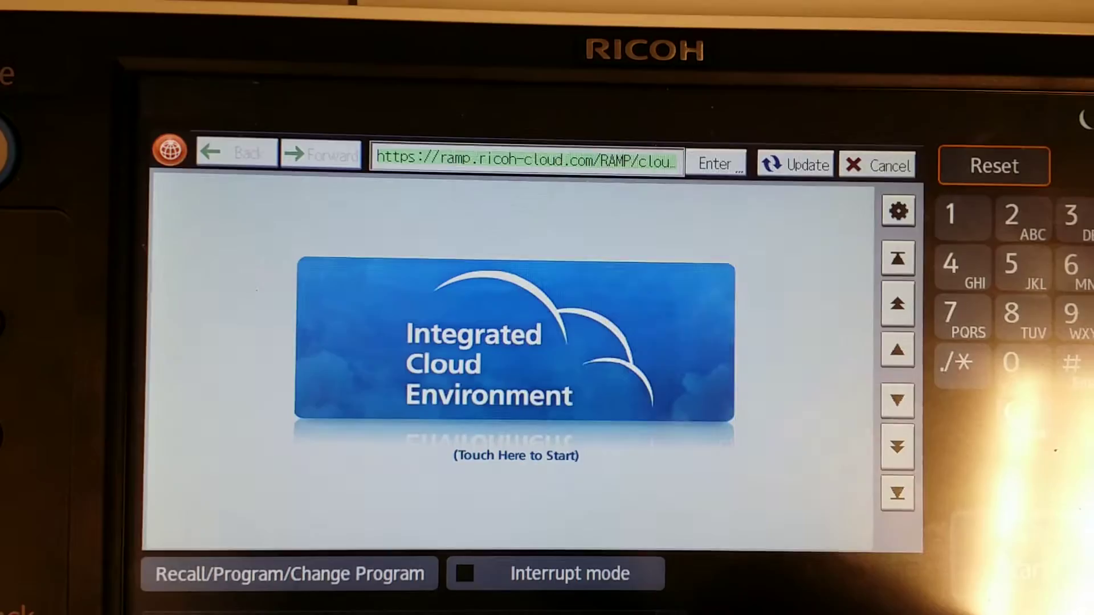
click(603, 358)
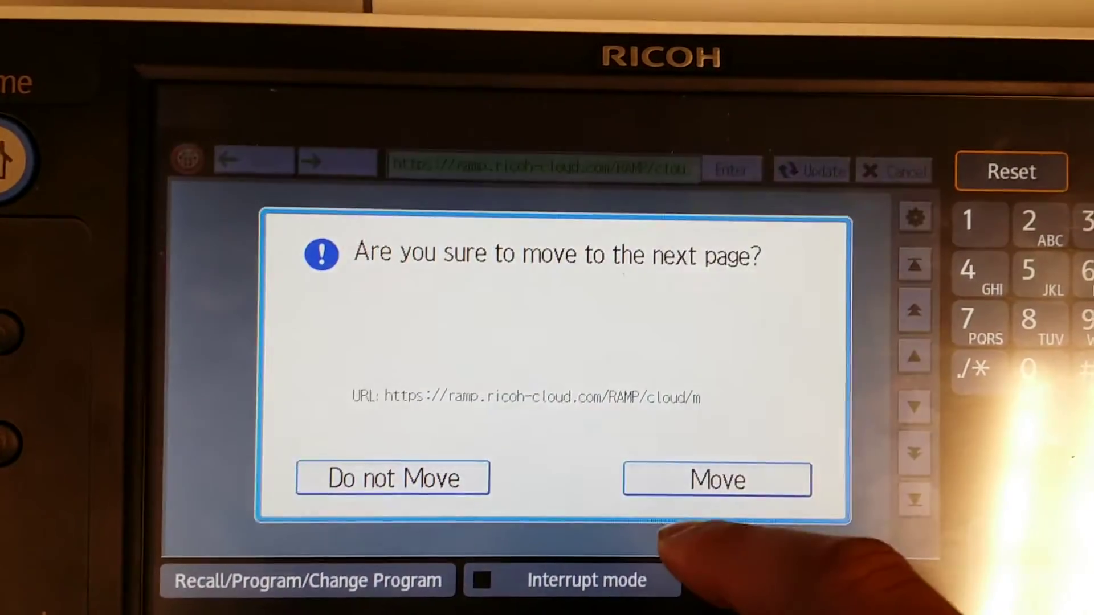
click(731, 488)
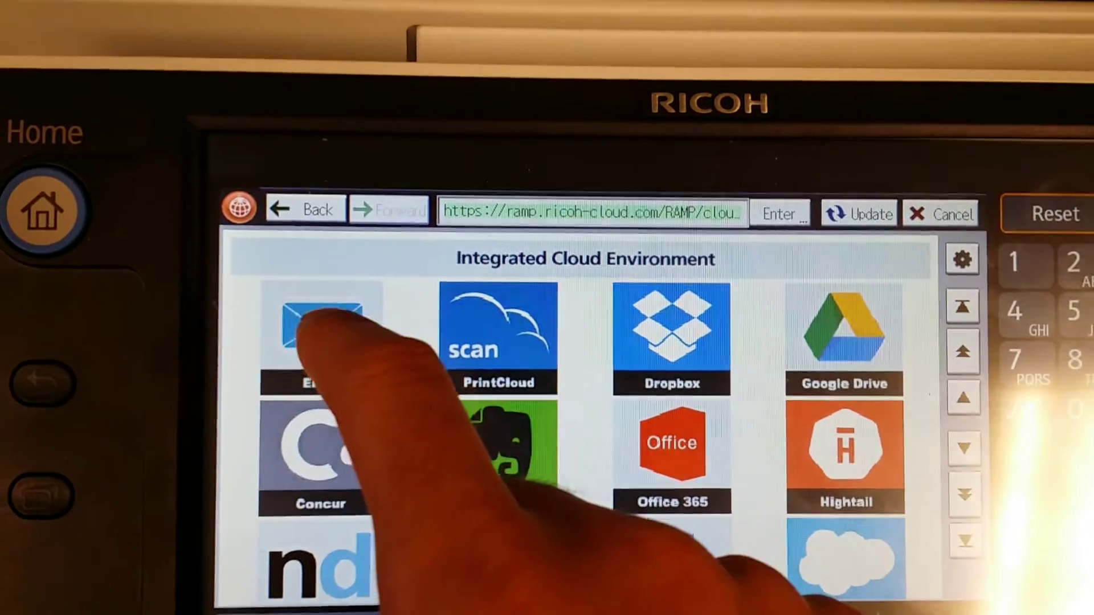
- Choose the Email tile and confirm moving to the Scan2Email page
click(334, 328)
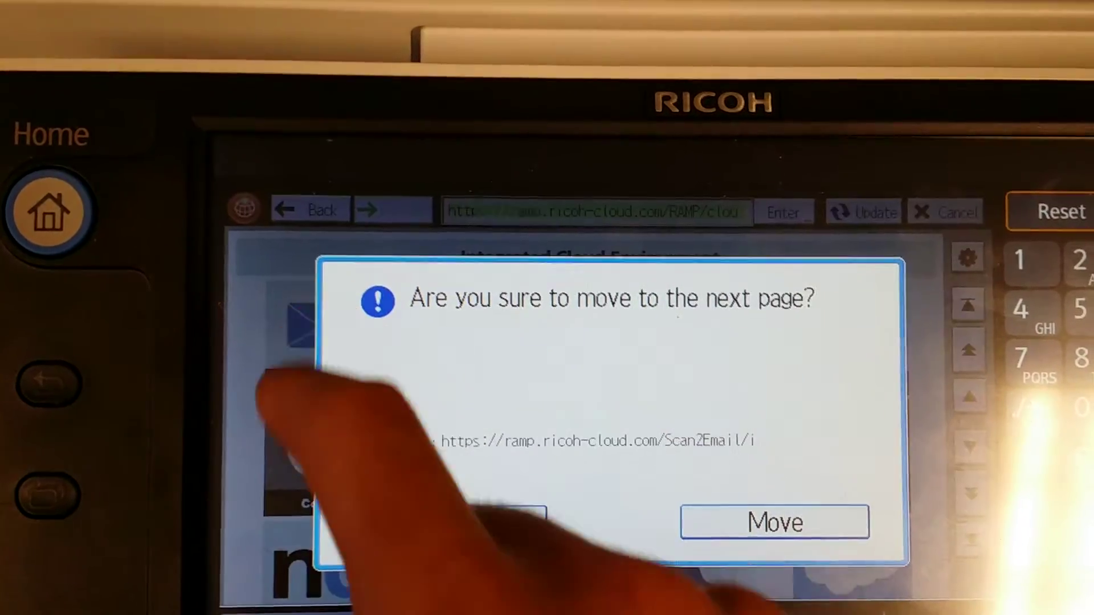
click(774, 517)
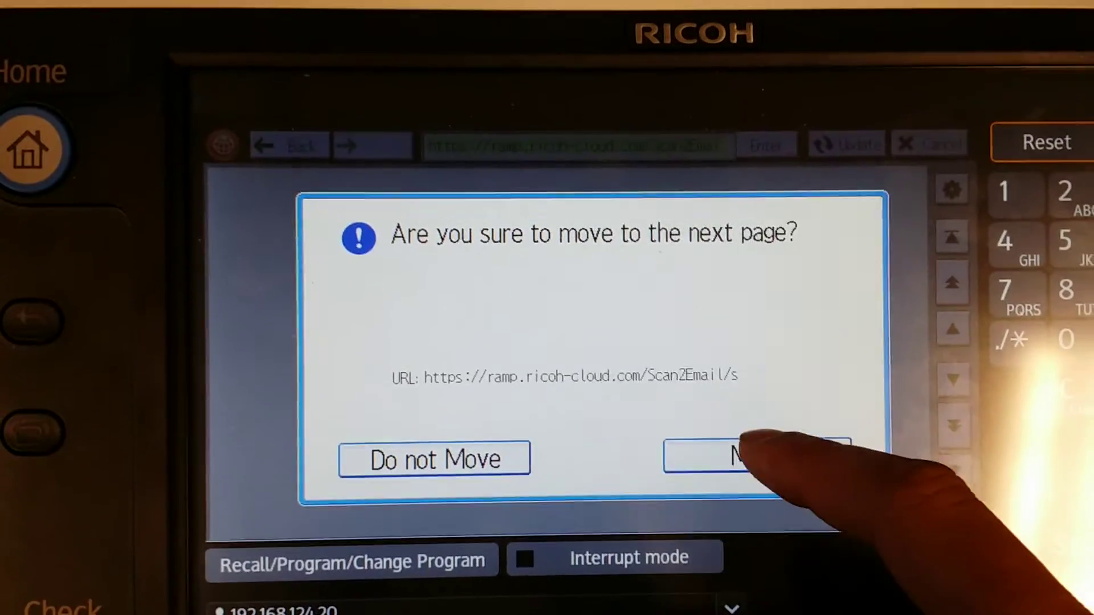
click(753, 458)
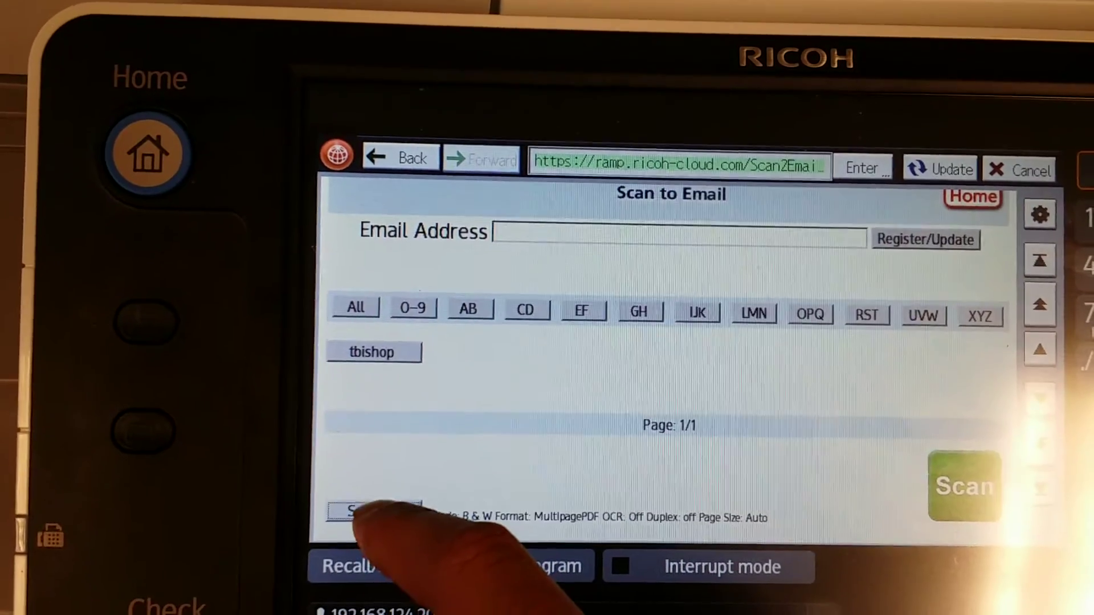
- Open the Scan to Email settings panel once the page loads
click(359, 530)
- Confirm moving to the settings page and set OCR output to Word
click(799, 467)
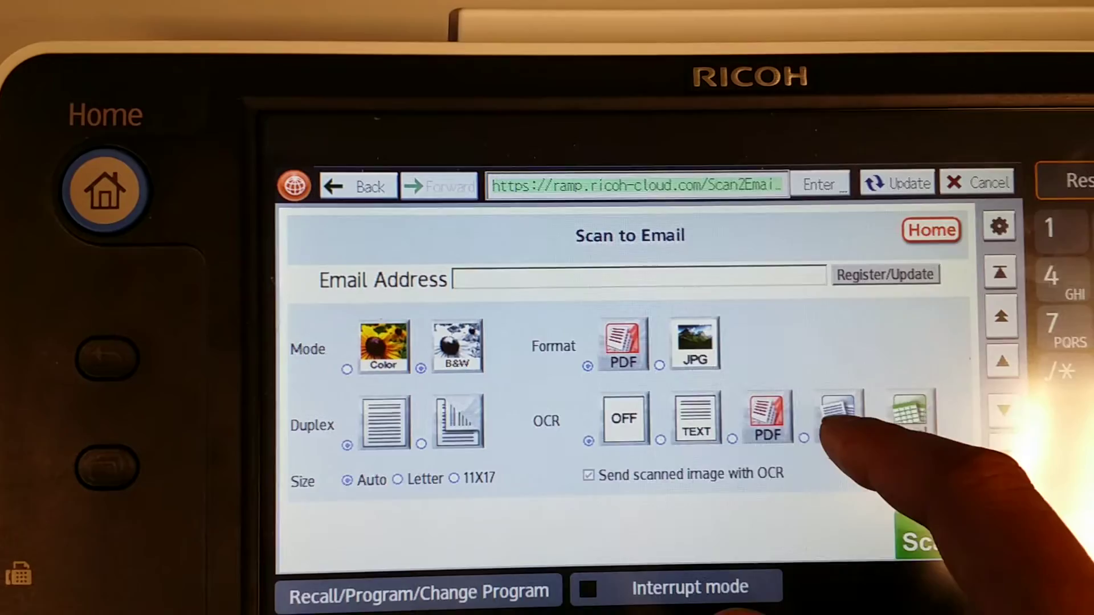
click(834, 417)
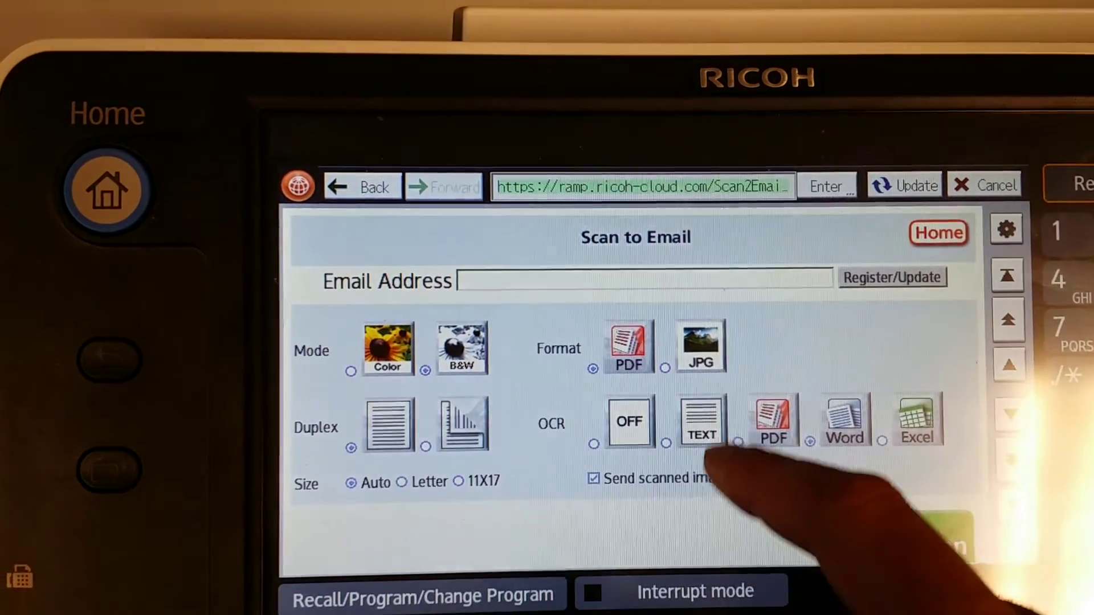